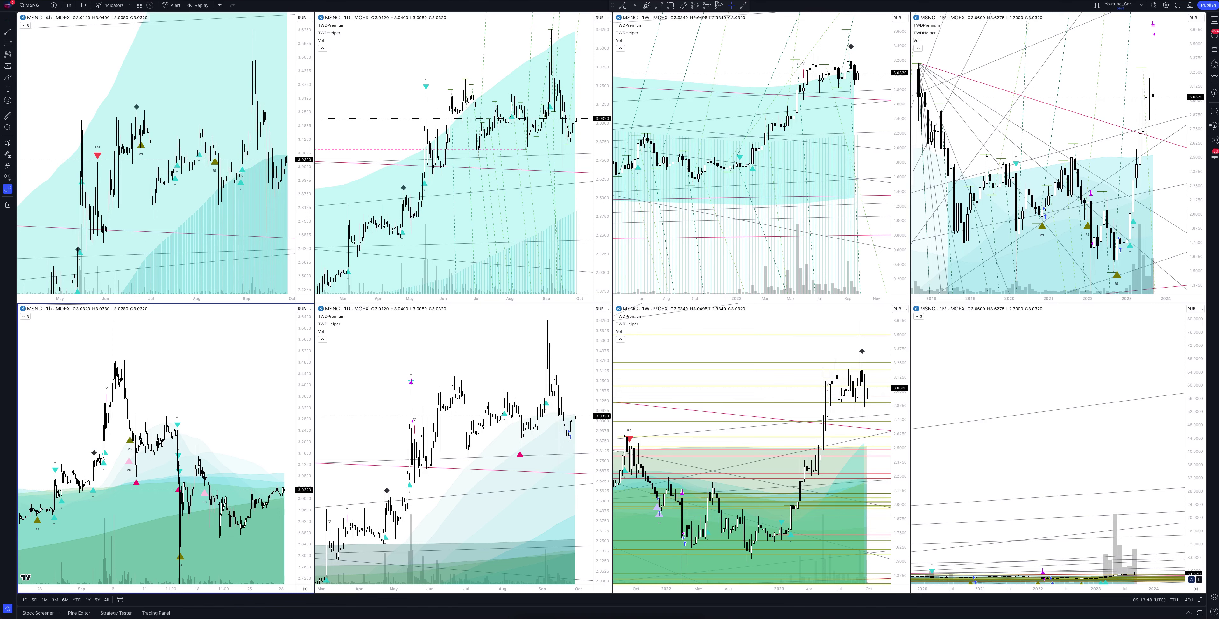
Step: Maximize the bottom-right 1M MSNG chart so its full history since 2000 fills the window
{"action": "left_click", "coordinate": [1057, 157]}
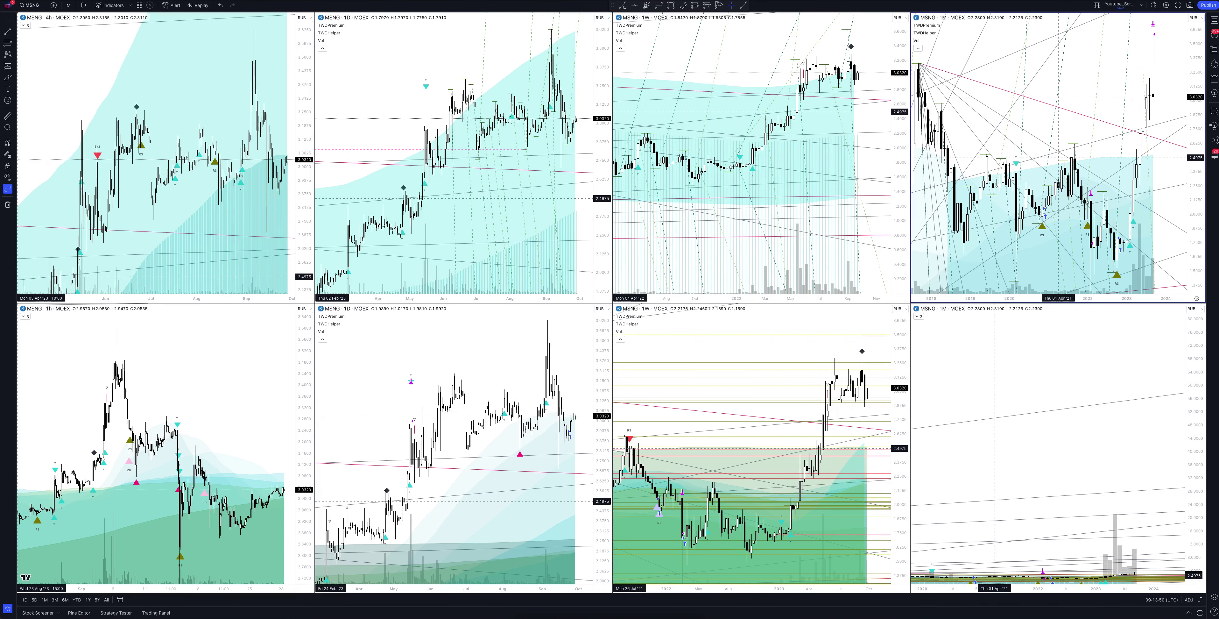
{"action": "key", "text": "alt+Return"}
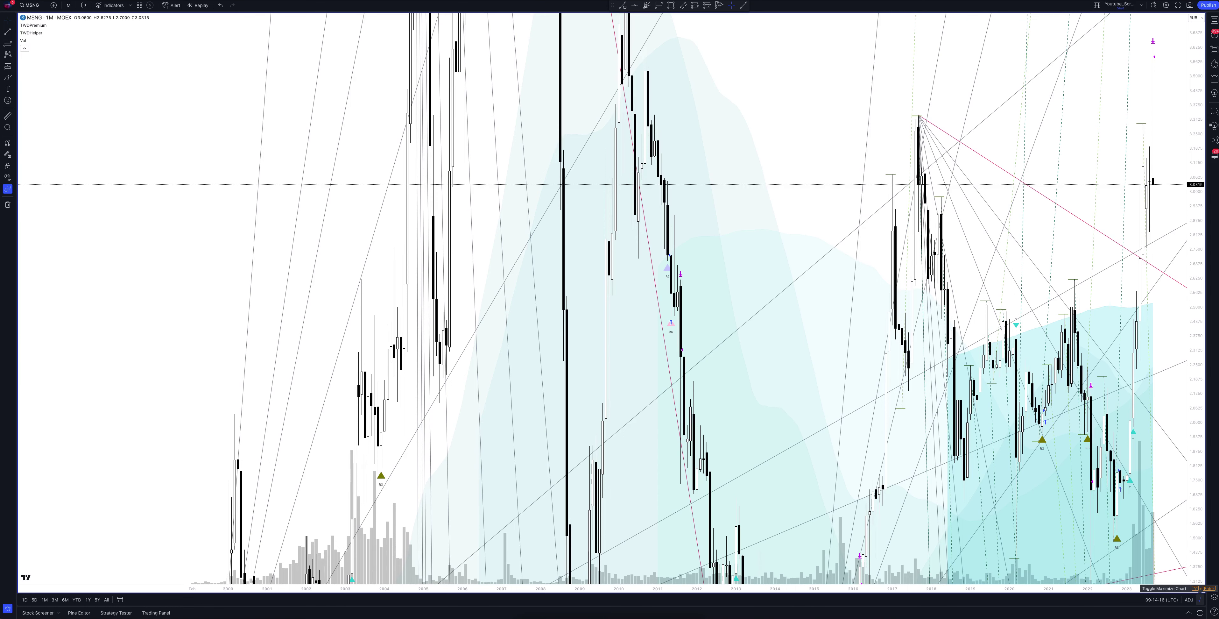
{"action": "left_click", "coordinate": [1200, 598]}
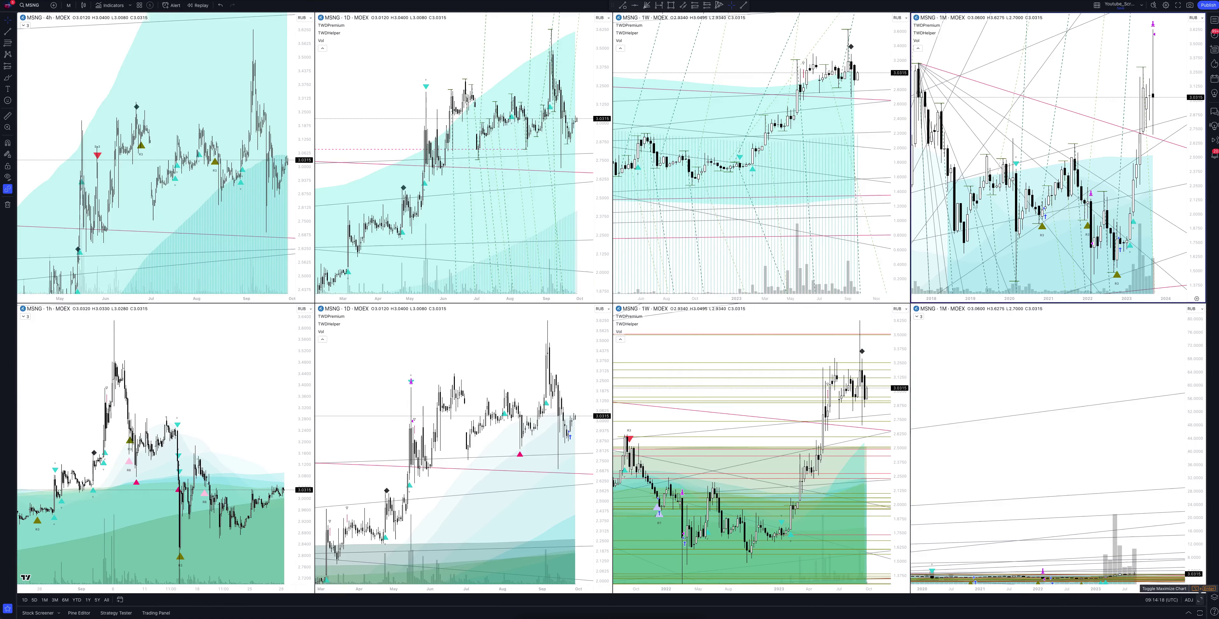
{"action": "left_click", "coordinate": [1200, 599]}
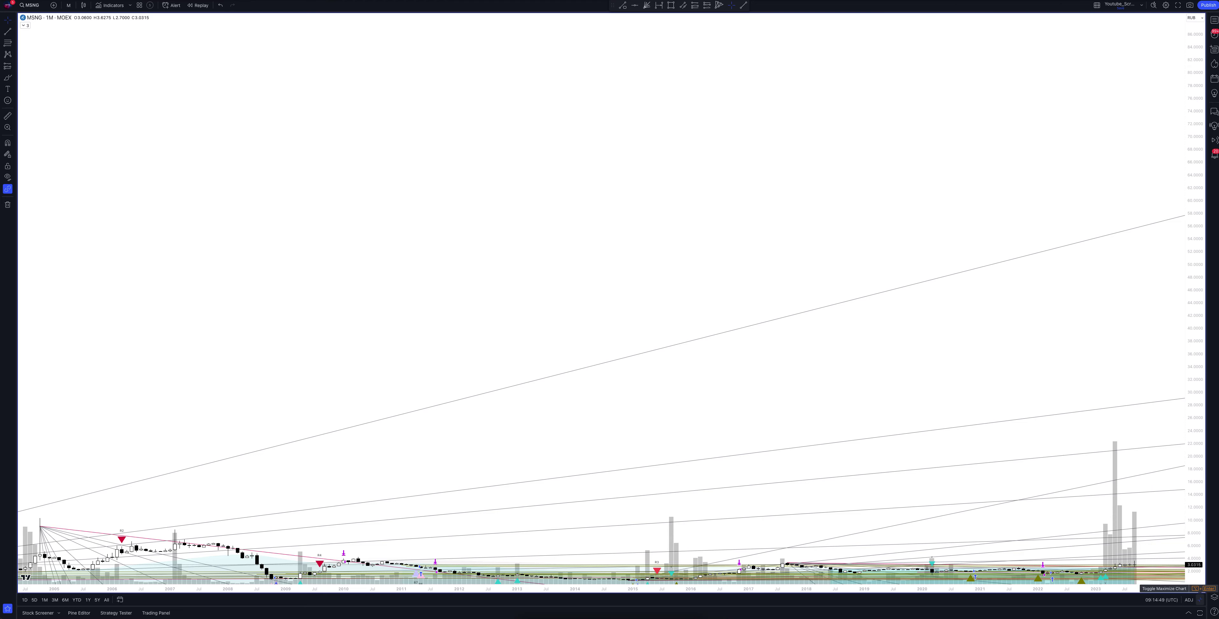
Step: Restore the grid and maximize the top 1W MSNG chart with the light-blue band
{"action": "left_click", "coordinate": [1196, 588]}
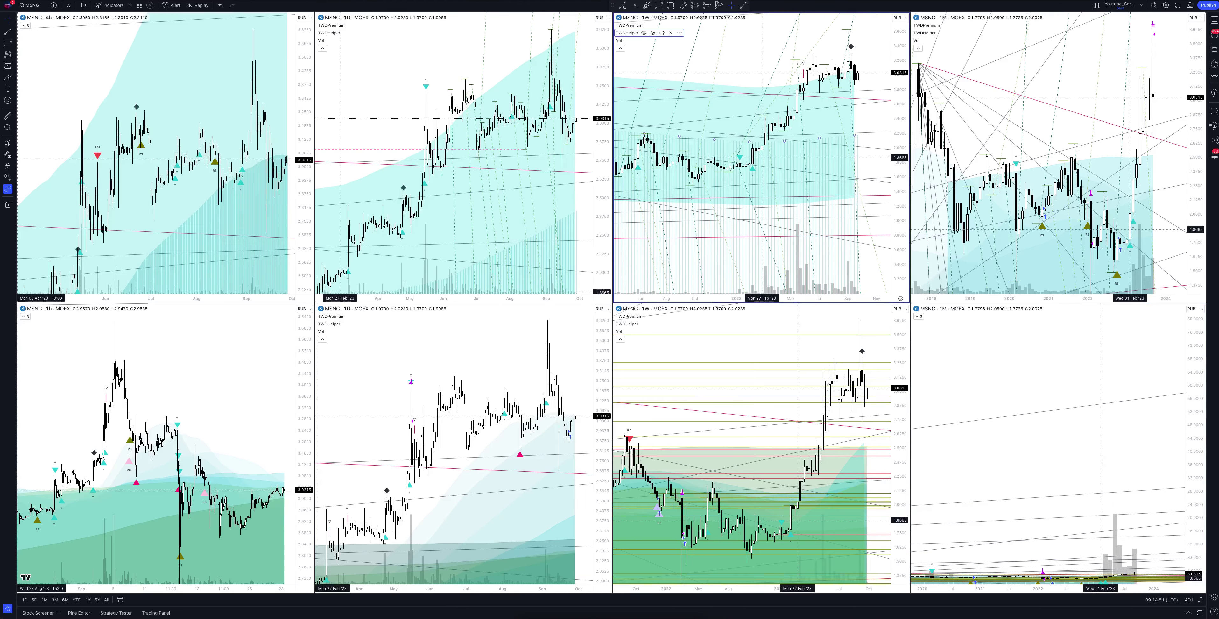
{"action": "left_click", "coordinate": [893, 286]}
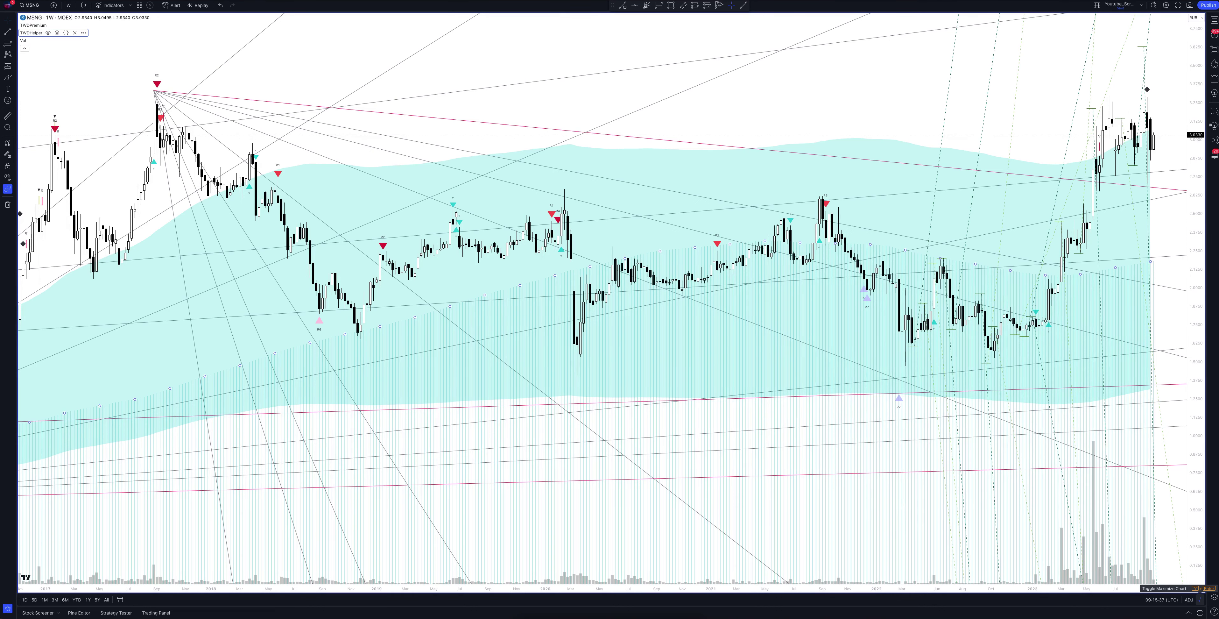
Step: Restore the grid and maximize the bottom 1W chart with green shaded zones
{"action": "left_click", "coordinate": [1201, 587]}
{"action": "left_click", "coordinate": [1201, 588]}
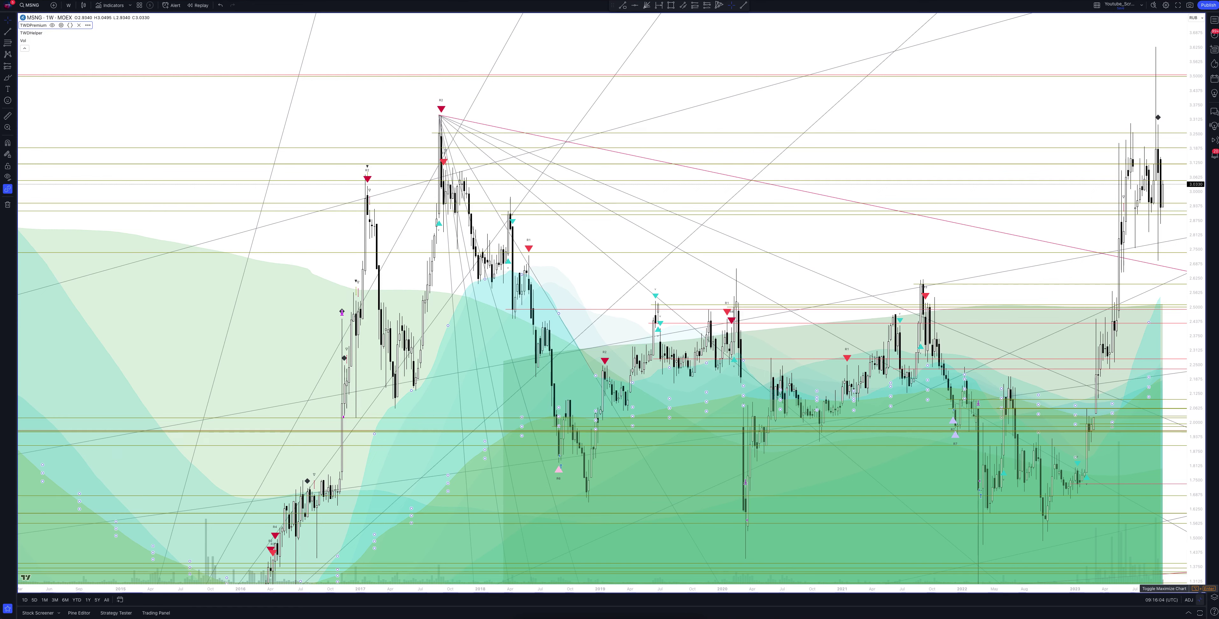
Step: Maximize the top 1D MSNG chart full-window, then go back to the eight-chart grid
{"action": "left_click", "coordinate": [1200, 599]}
{"action": "left_click", "coordinate": [1200, 599]}
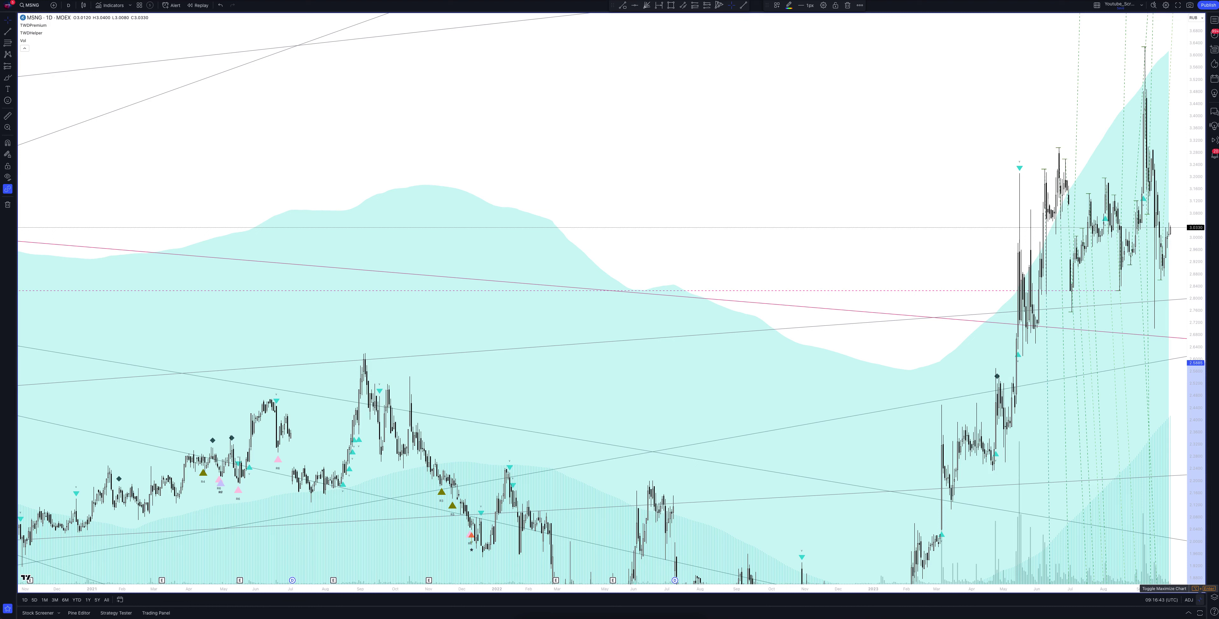
Step: Maximize the bottom 1D chart and show its TWDPremium Strategy Tester results: 48 closed trades
{"action": "left_click", "coordinate": [1200, 599]}
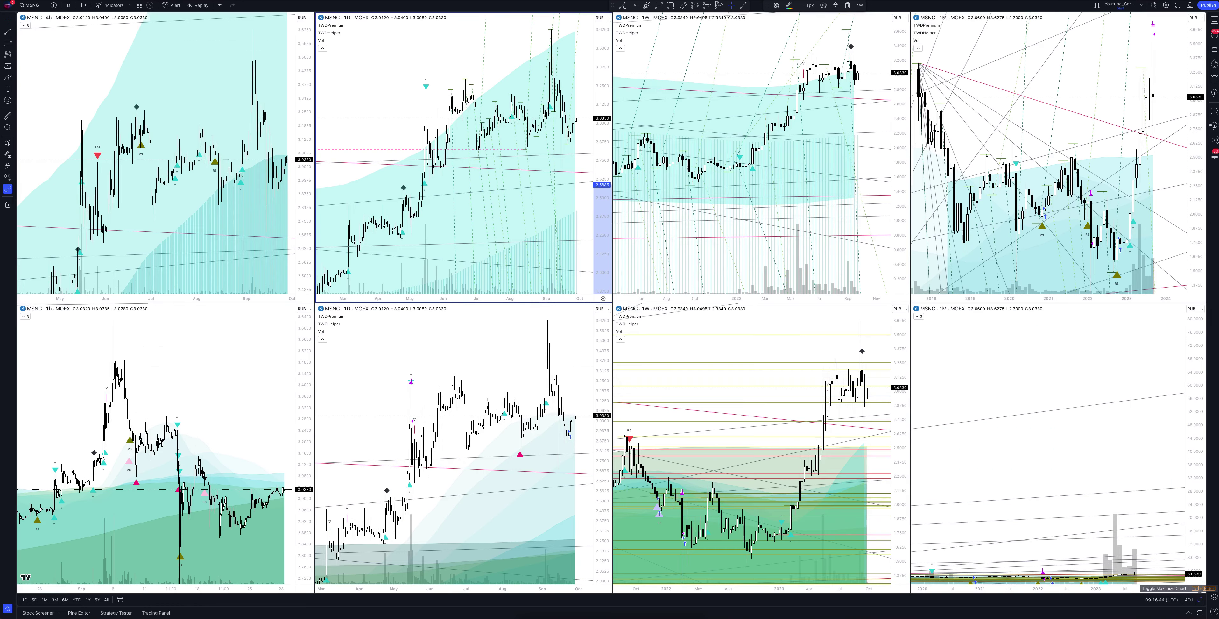
{"action": "left_click", "coordinate": [1200, 599]}
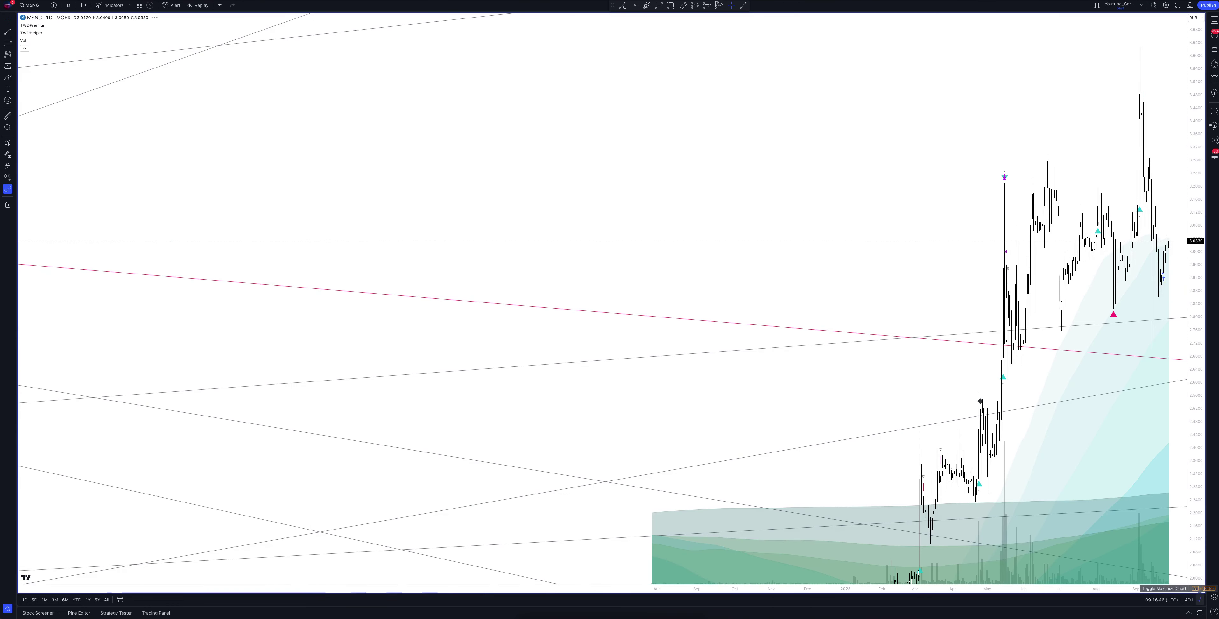
{"action": "left_click", "coordinate": [1199, 599]}
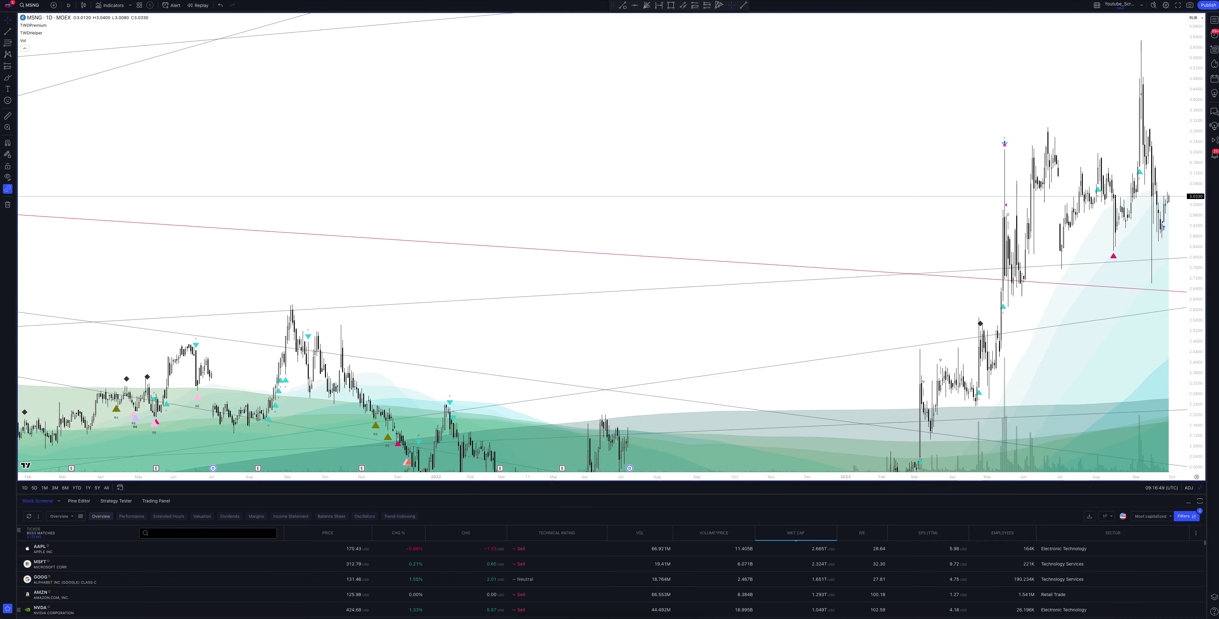
{"action": "left_click", "coordinate": [116, 501]}
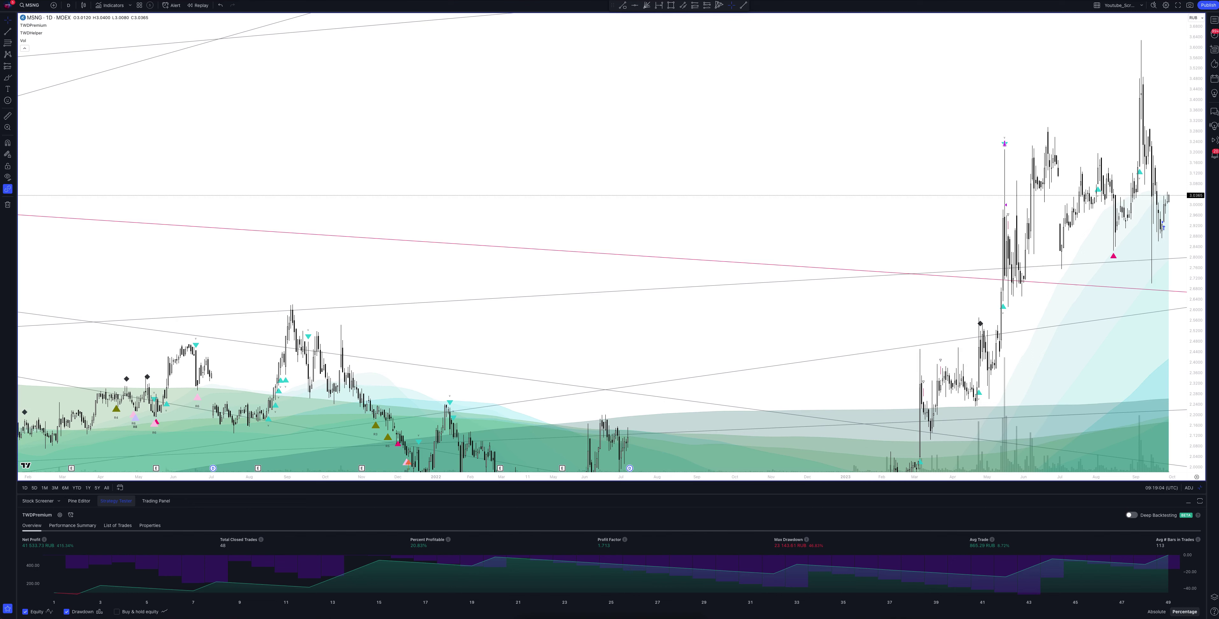
Step: Maximize the 4h MSNG chart to review its TWDPremium backtest, which shows no trades
{"action": "key", "text": "alt+Return"}
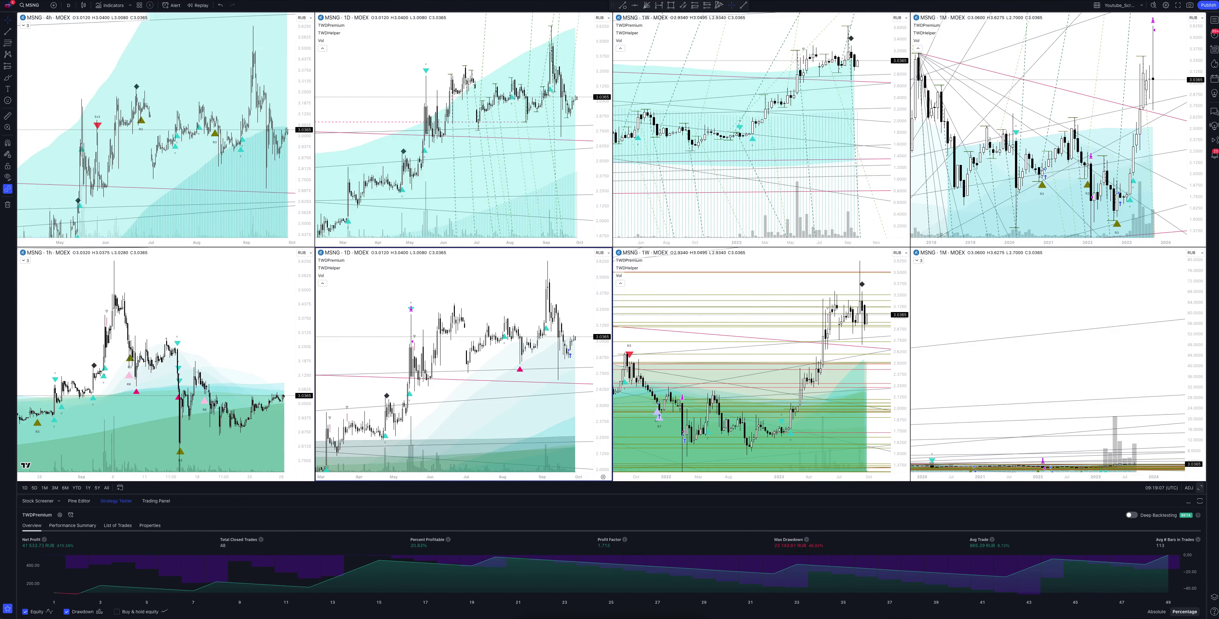
{"action": "left_click", "coordinate": [1061, 367]}
{"action": "key", "text": "alt+Return"}
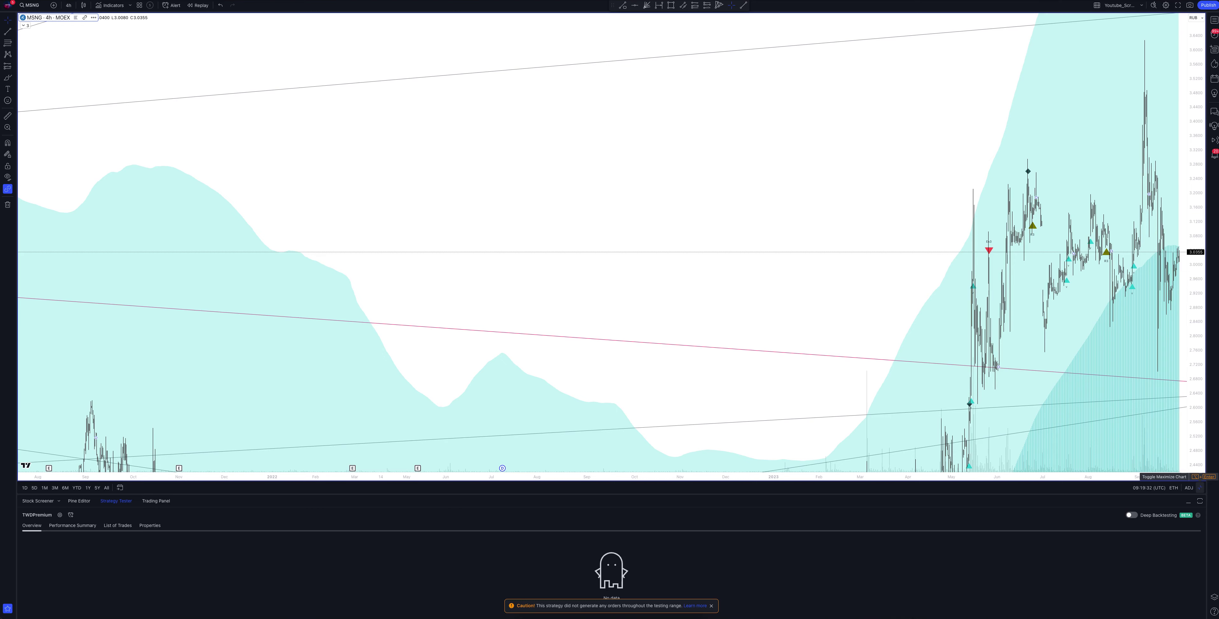
Step: Return to the grid and maximize the 1h chart with its TWDPremium backtest results
{"action": "left_click", "coordinate": [1199, 487]}
{"action": "left_click", "coordinate": [165, 236]}
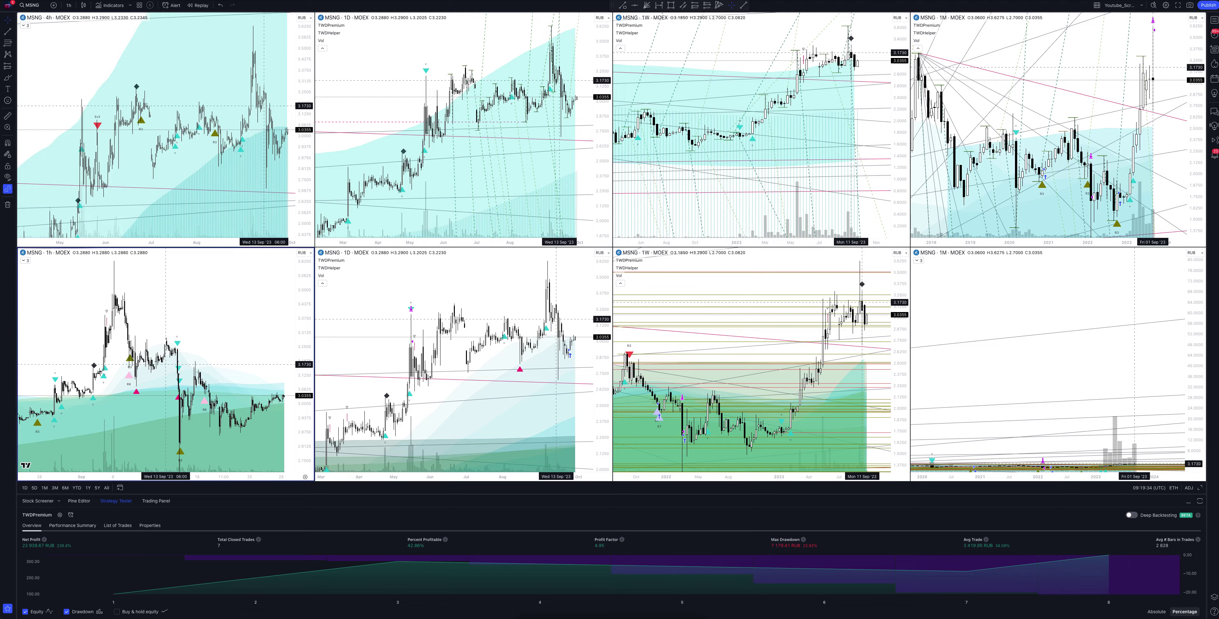
{"action": "key", "text": "alt+Return"}
Step: Set the chart interval to 1 hour so the full history and backtest reload
{"action": "left_click", "coordinate": [69, 5]}
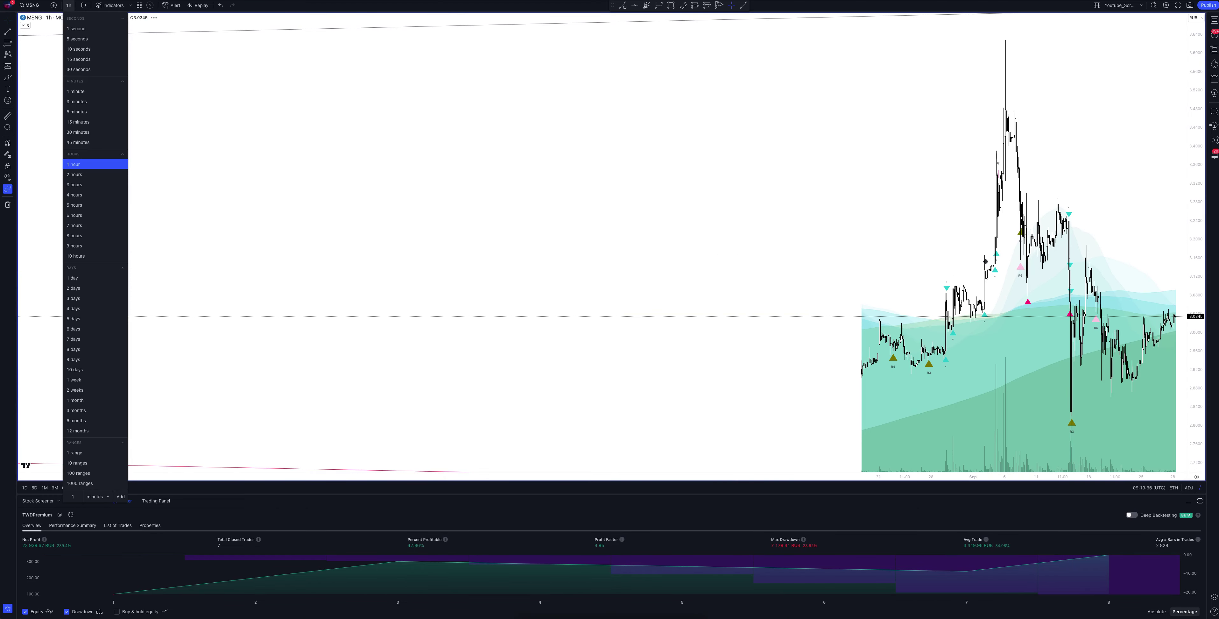
{"action": "left_click", "coordinate": [73, 164]}
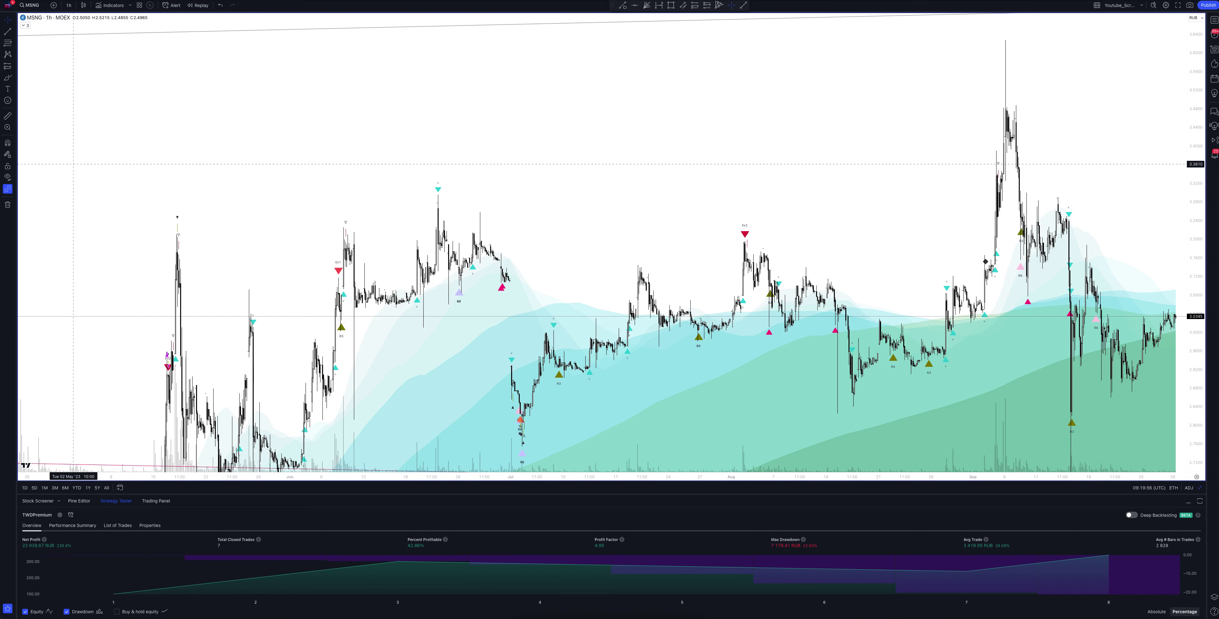
{"action": "left_click", "coordinate": [69, 6]}
Step: Switch the MSNG chart to 2-hour bars and review the 12-trade backtest overview
{"action": "left_click", "coordinate": [74, 174]}
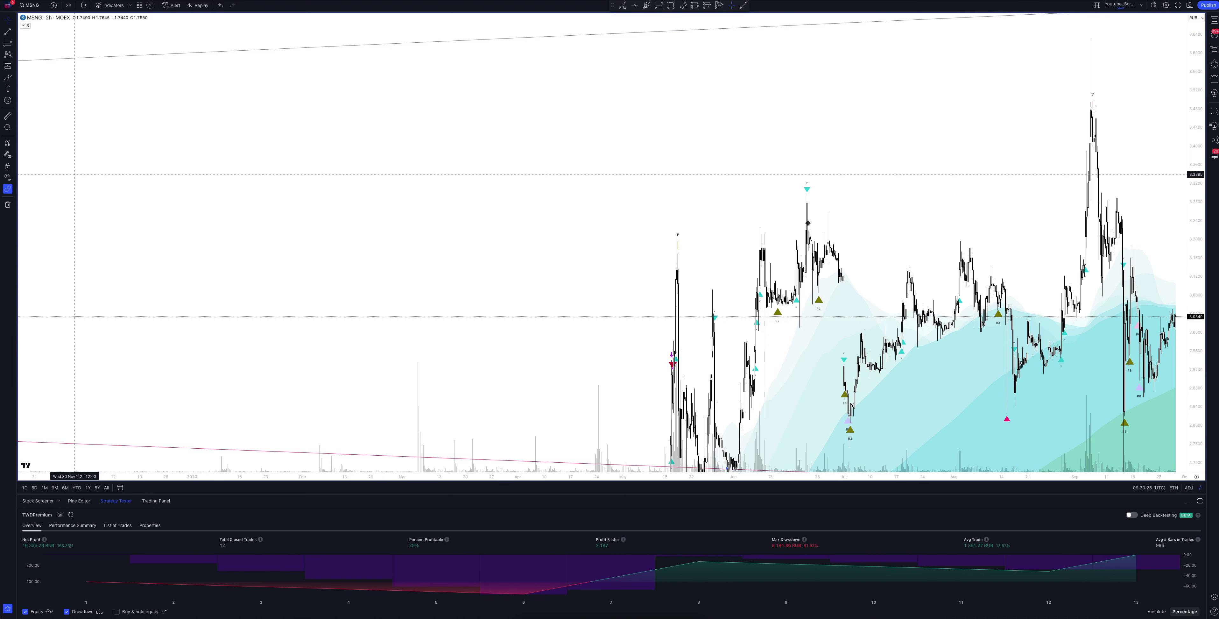
{"action": "left_click", "coordinate": [68, 5]}
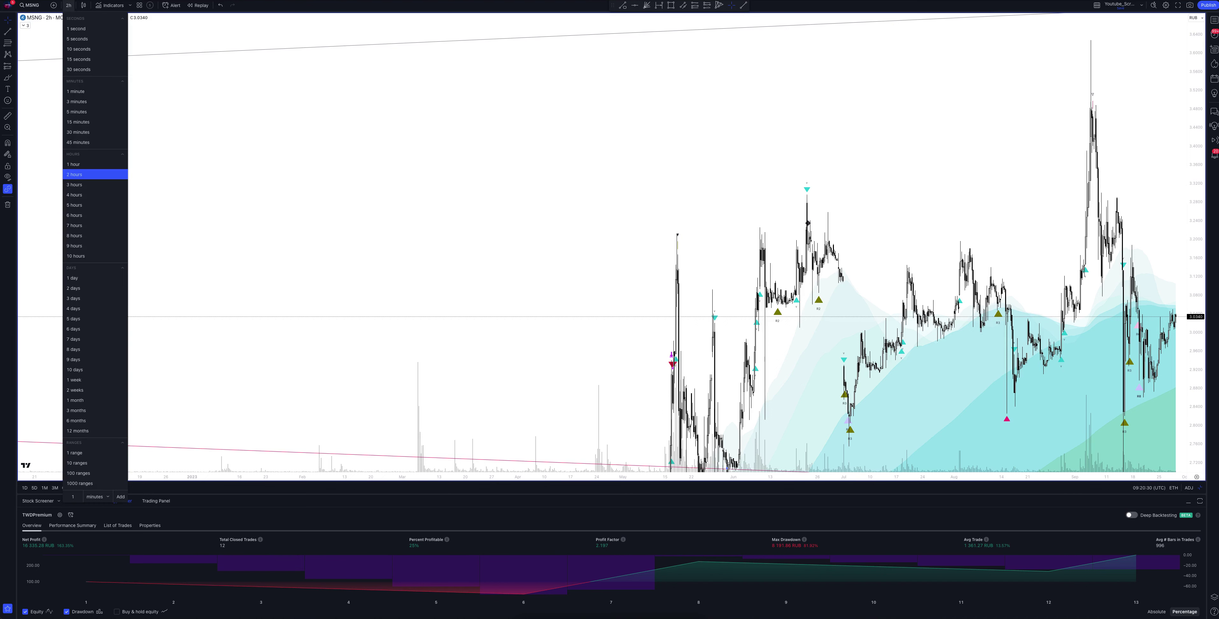
Step: Switch the chart to 3-hour bars, then 4-hour bars, where the backtest shows 9 closed trades
{"action": "left_click", "coordinate": [74, 185]}
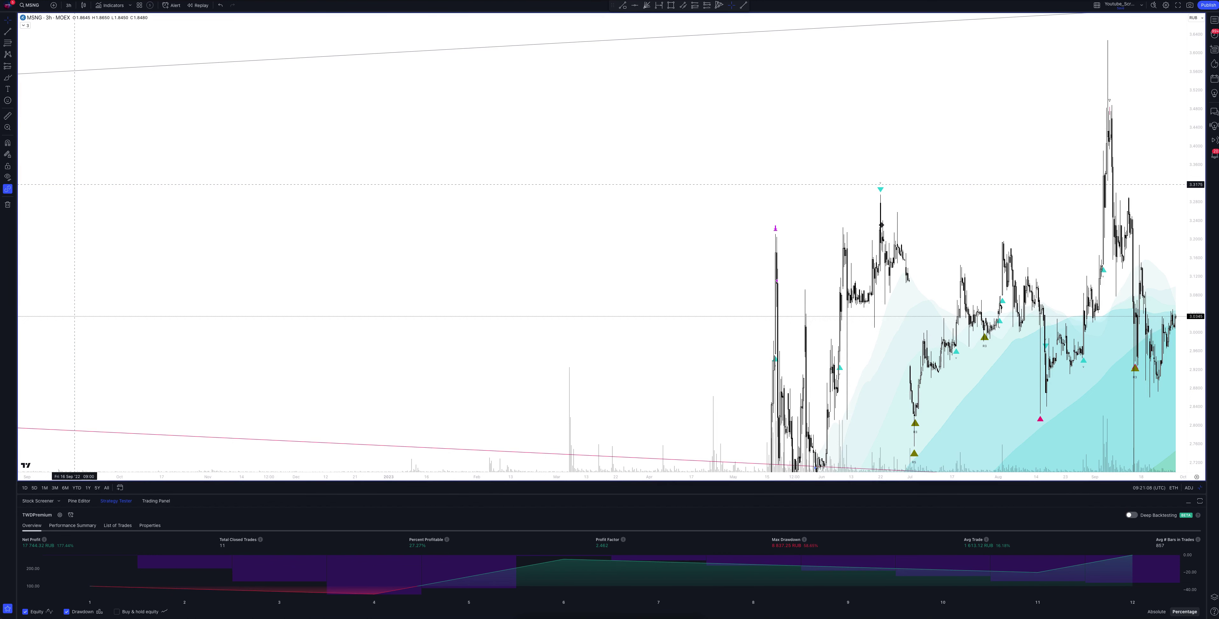
{"action": "left_click", "coordinate": [68, 5]}
{"action": "left_click", "coordinate": [74, 195]}
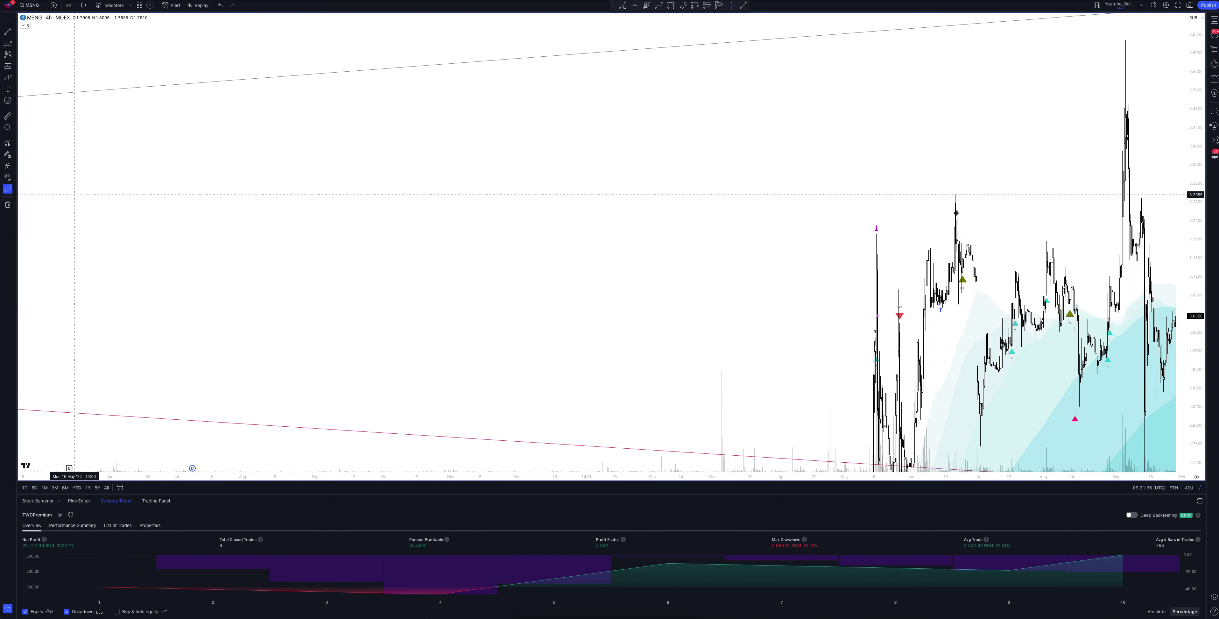
{"action": "left_click", "coordinate": [68, 6]}
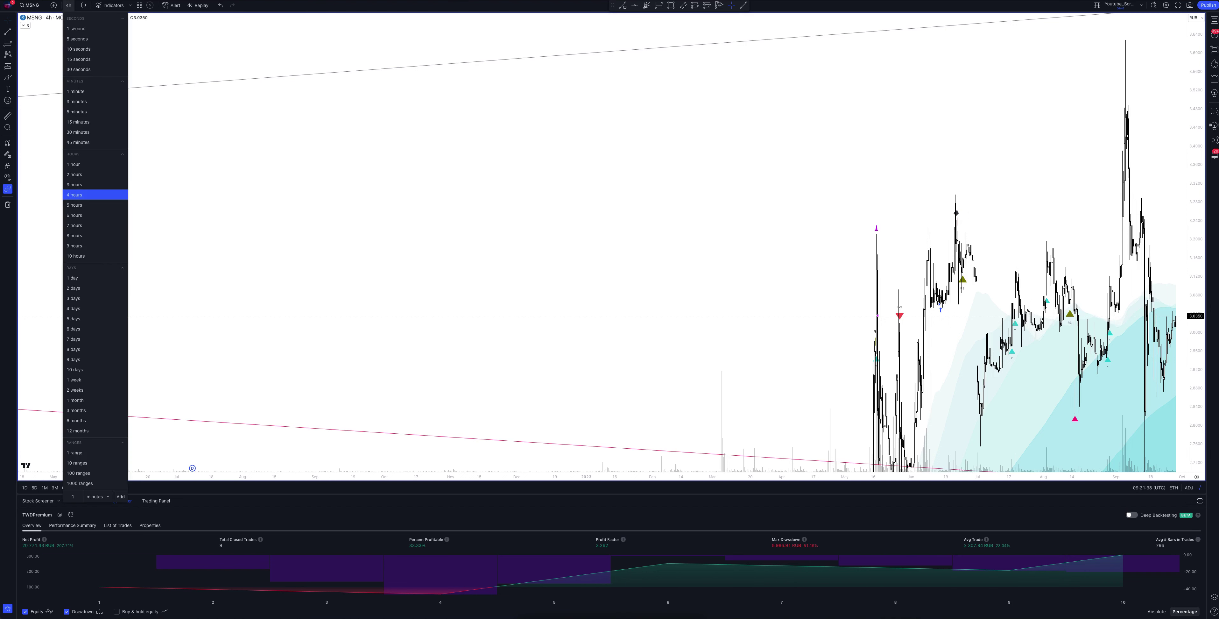
Step: Switch the chart to 5-hour bars, then 6-hour bars, where the backtest reports 10 closed trades
{"action": "left_click", "coordinate": [74, 205]}
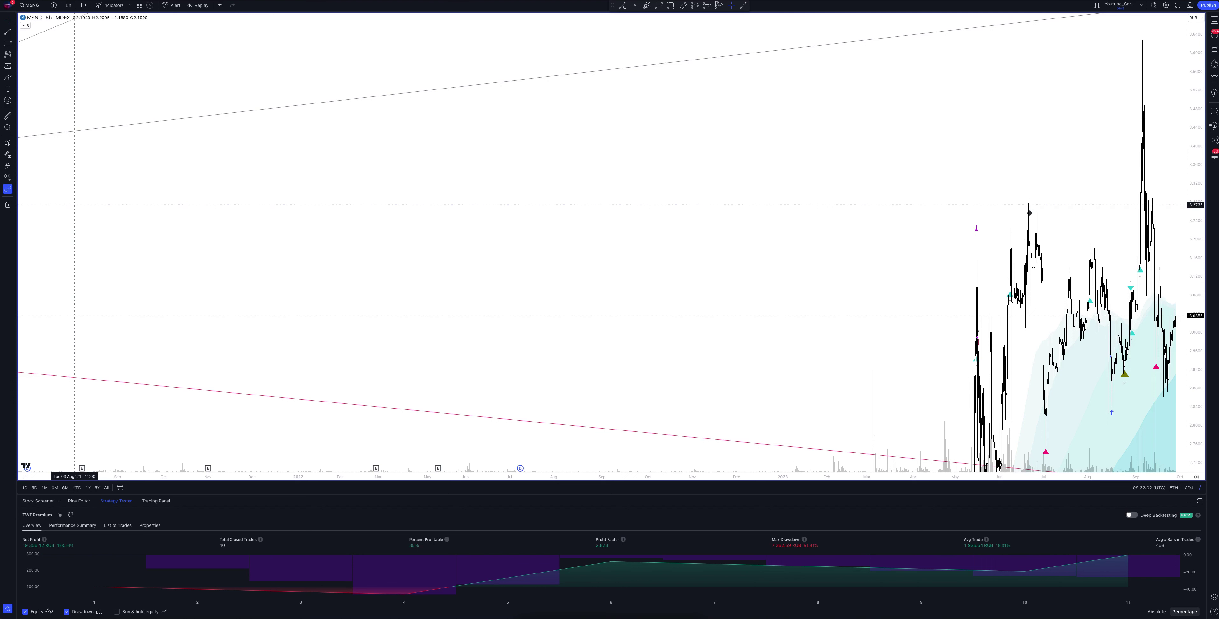
{"action": "left_click", "coordinate": [69, 6]}
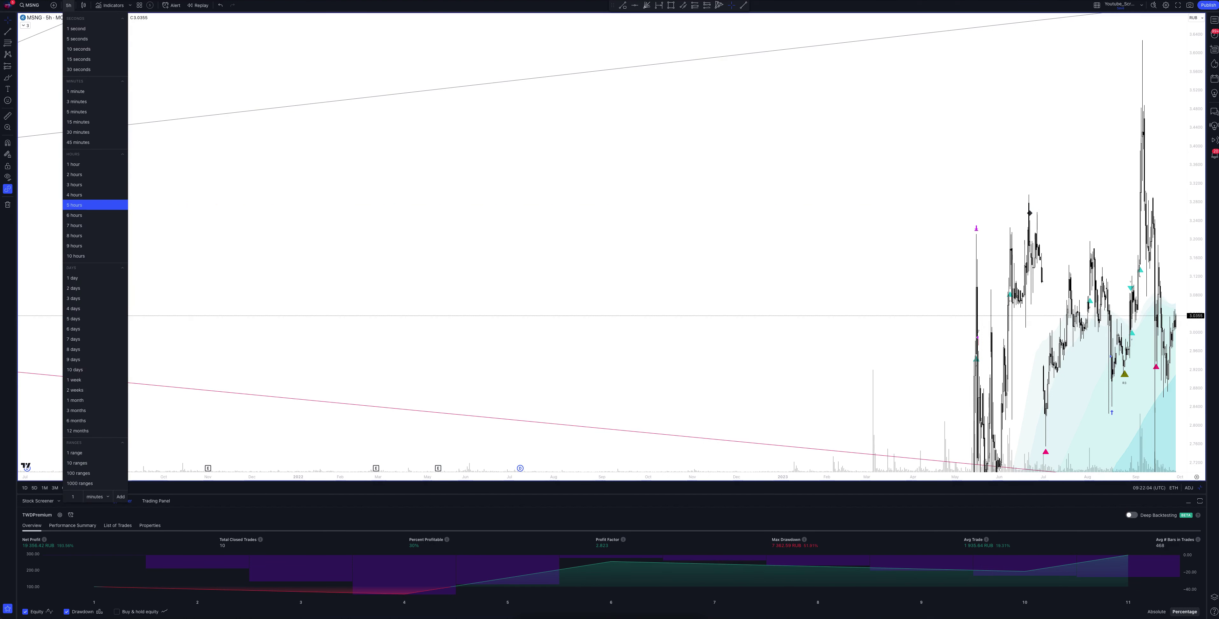
{"action": "left_click", "coordinate": [74, 214]}
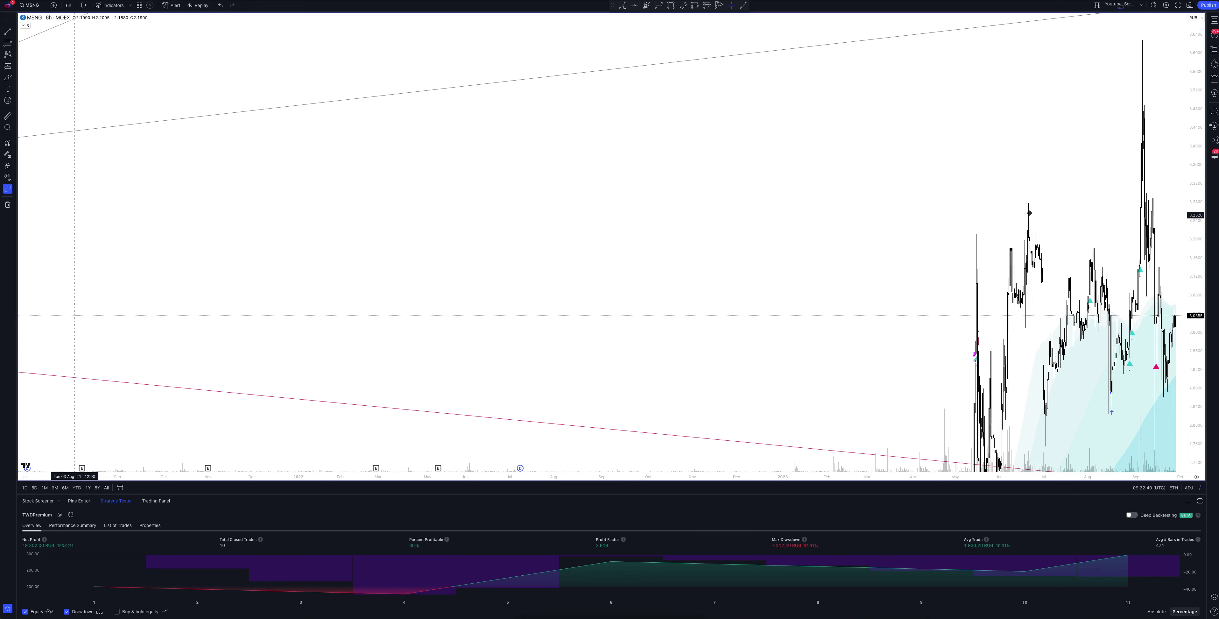
{"action": "left_click", "coordinate": [69, 5]}
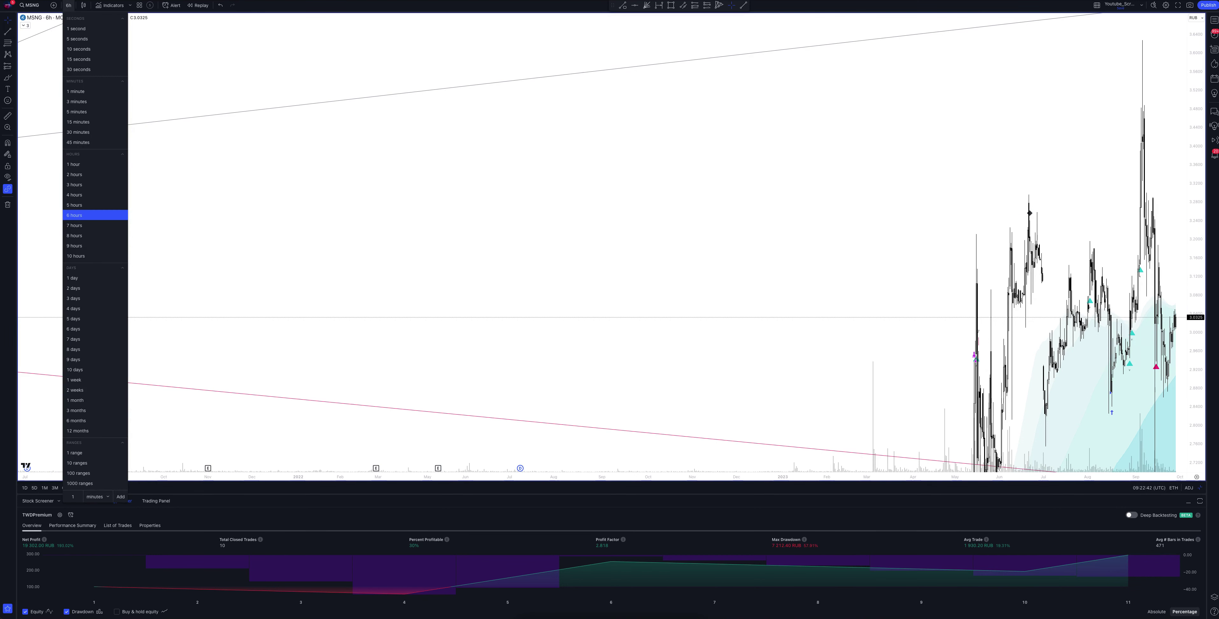
Step: Run the TWOPremium backtest on 7-hour MSNG bars, then move to 8-hour bars
{"action": "left_click", "coordinate": [75, 225]}
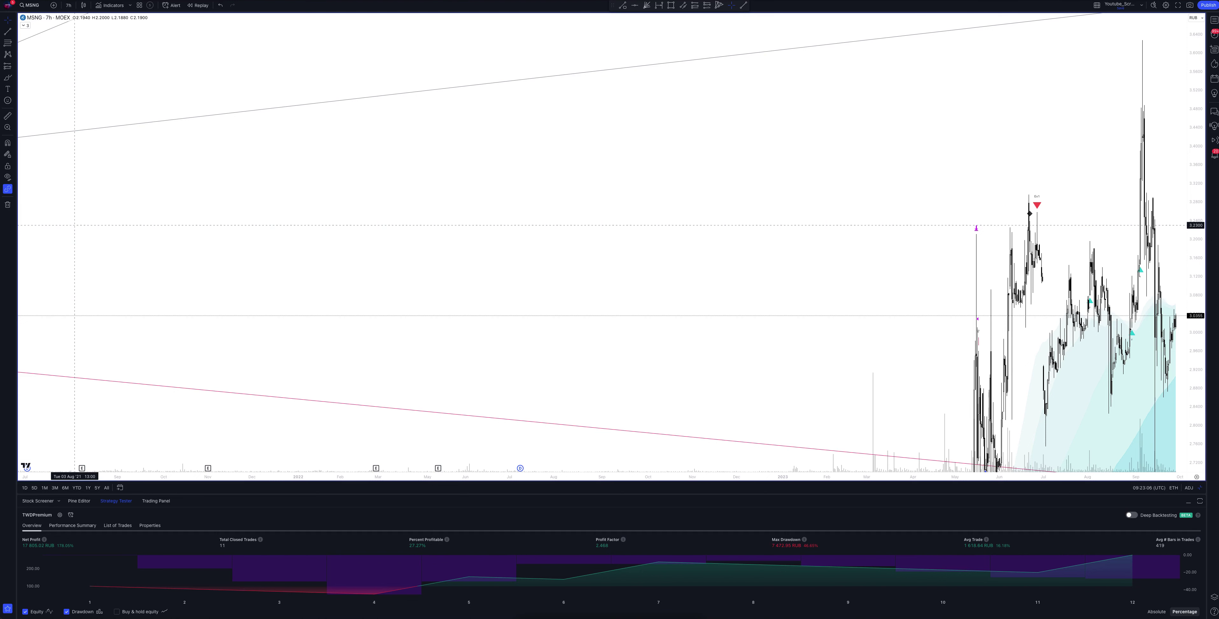
{"action": "left_click", "coordinate": [69, 5]}
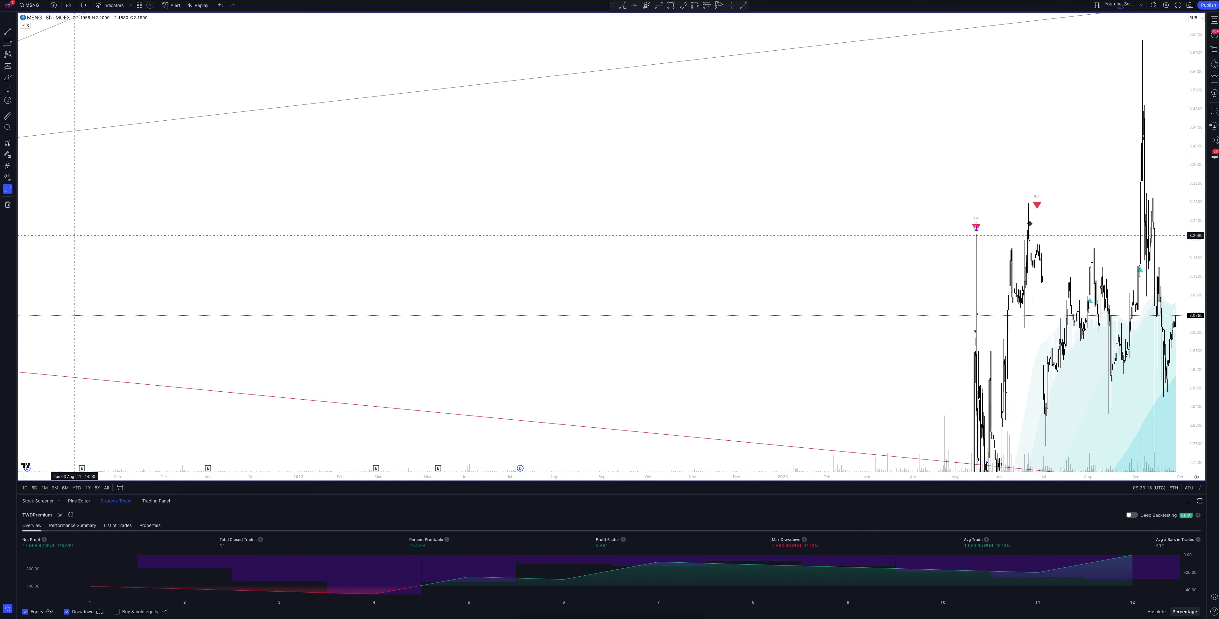
Step: Reset the enlarged MSNG chart to 1-hour bars and un-maximize it back to eight panes
{"action": "left_click", "coordinate": [68, 5]}
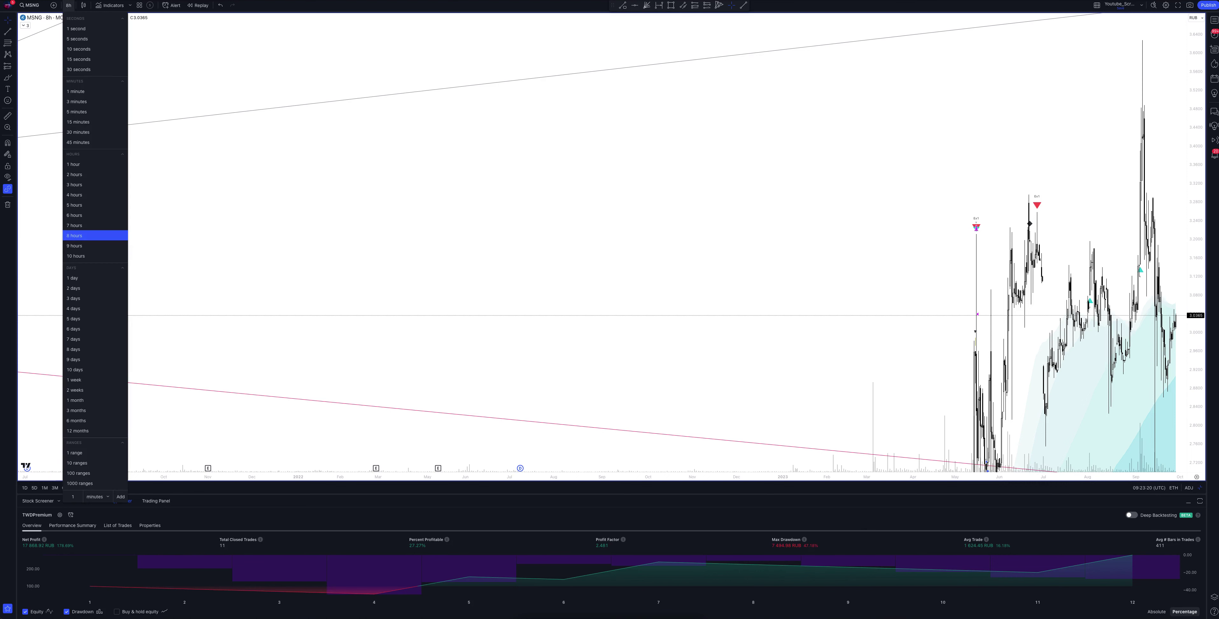
{"action": "left_click", "coordinate": [73, 164]}
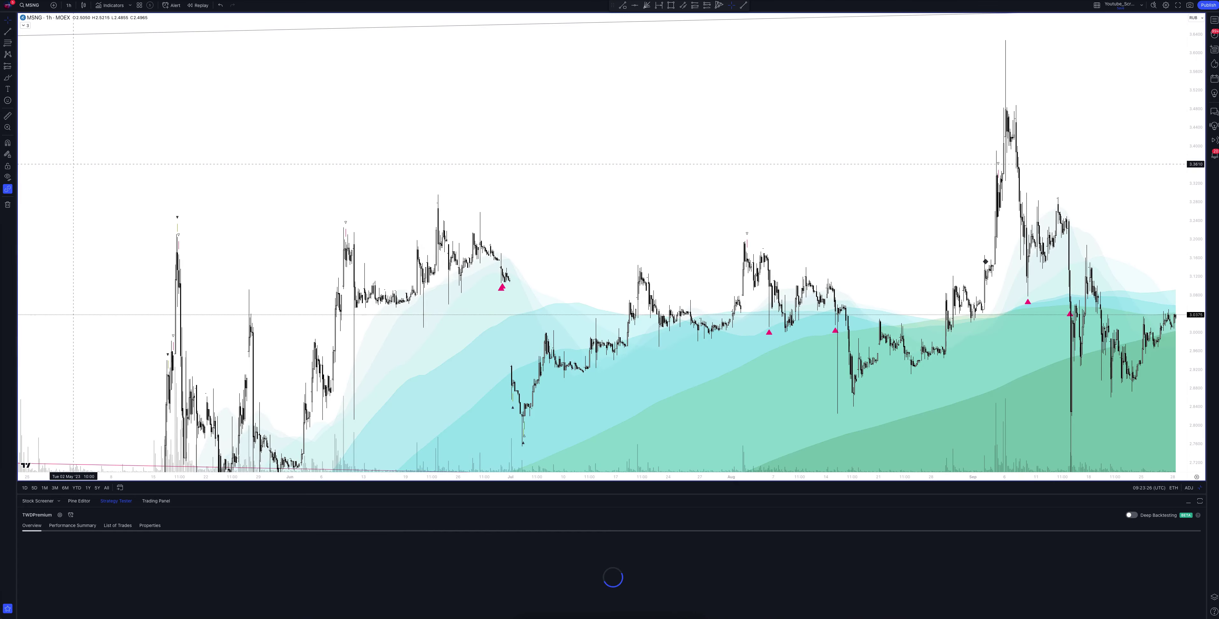
{"action": "left_click", "coordinate": [1199, 487]}
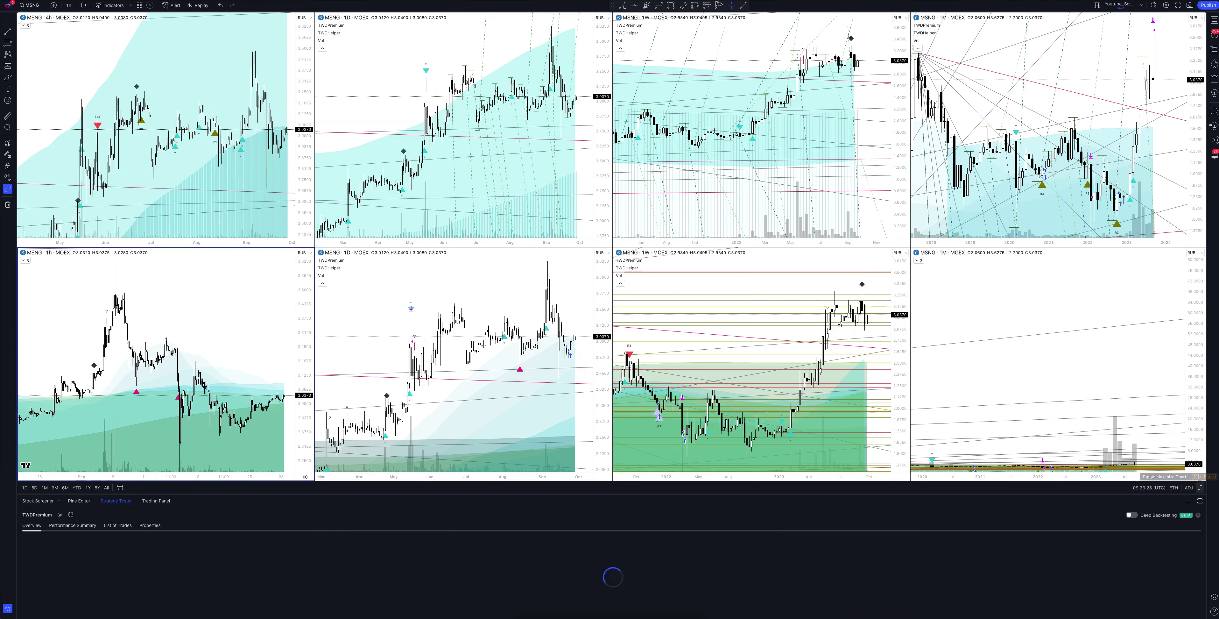